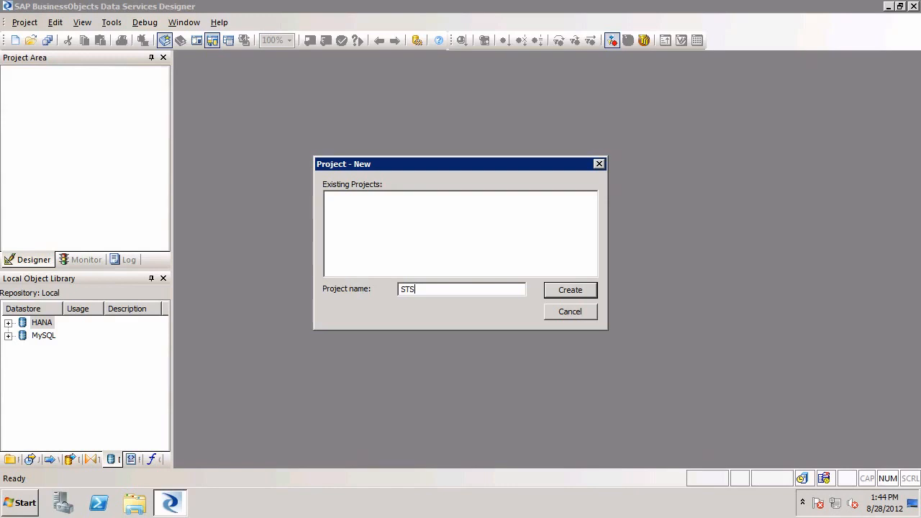
Step: Create the project STS and add a new batch job named STS_Job to it
click(576, 290)
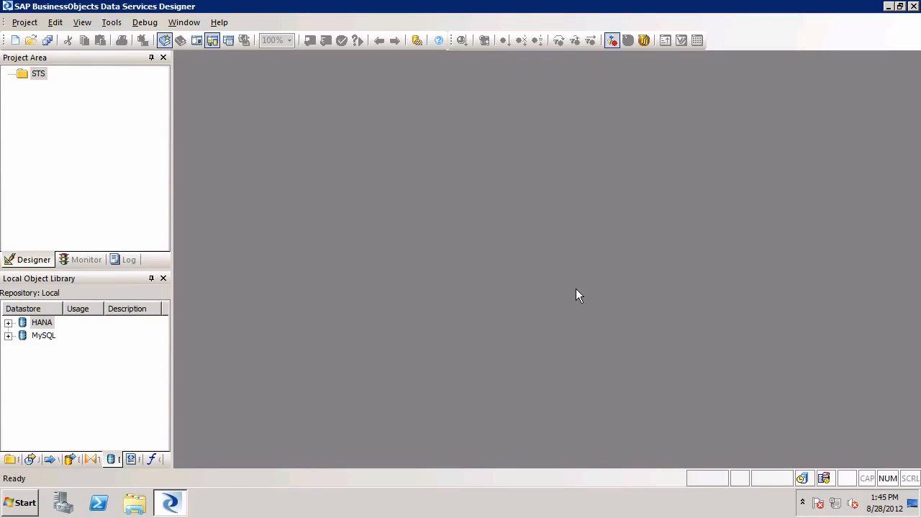
right_click(37, 74)
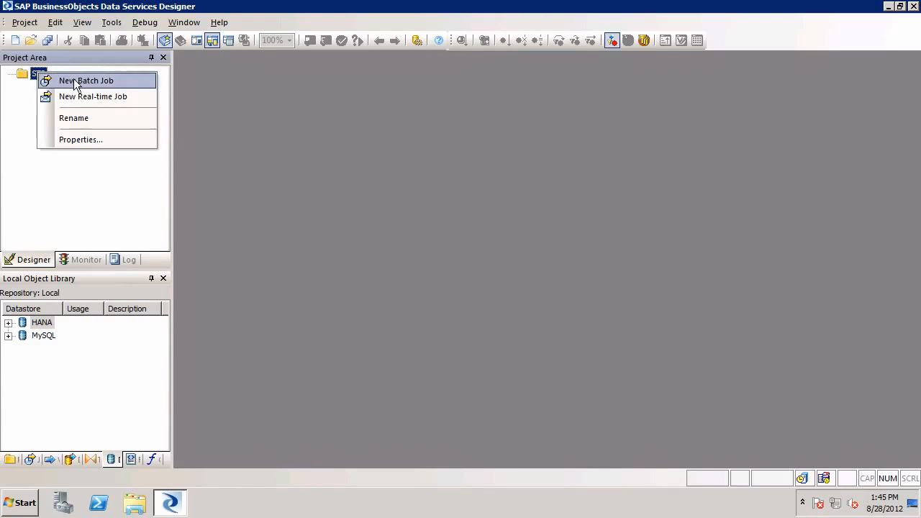
click(75, 81)
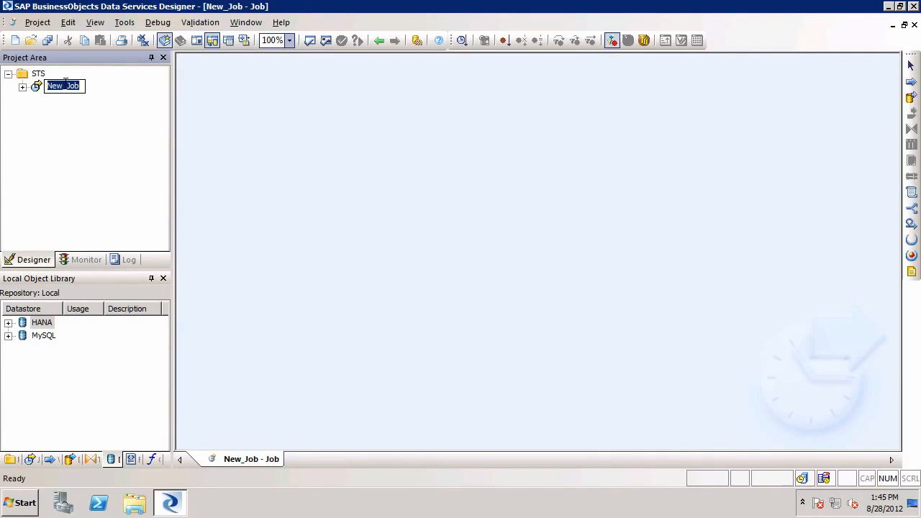
click(63, 85)
key(shift+Home)
text(STS)
key(Return)
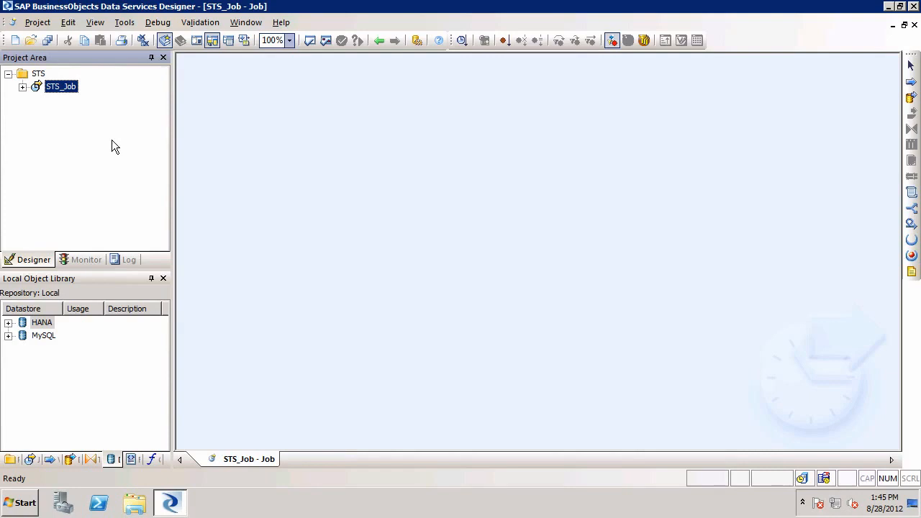
click(297, 138)
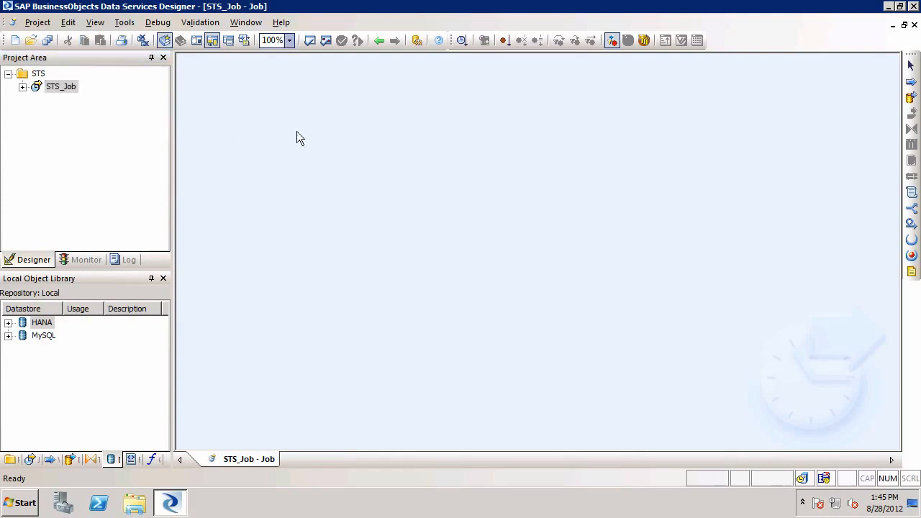
Step: Save and execute STS_Job on JobServer_1 with the default execution properties, and close all open windows after checking the job log
right_click(65, 92)
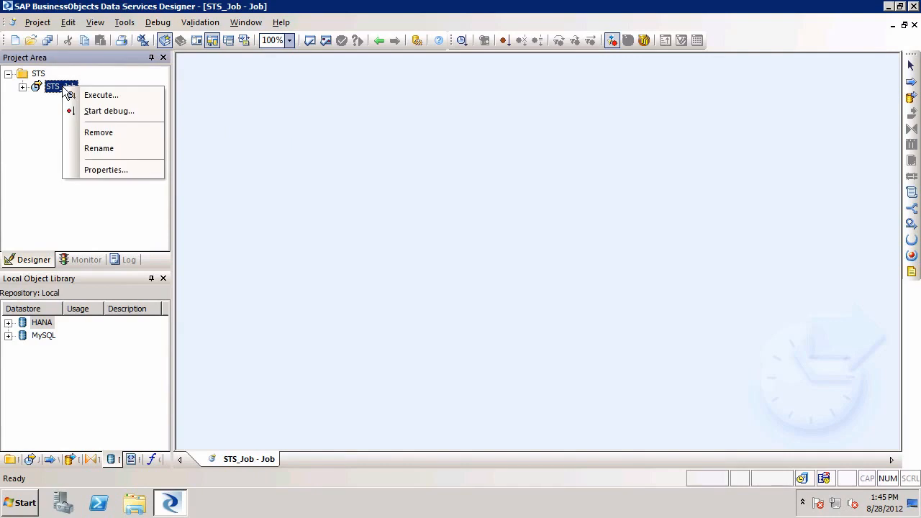
click(111, 94)
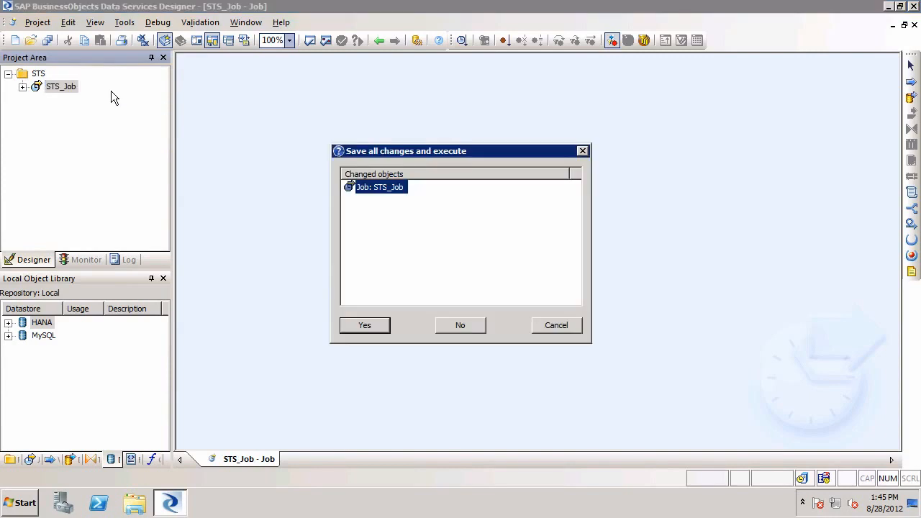
click(369, 325)
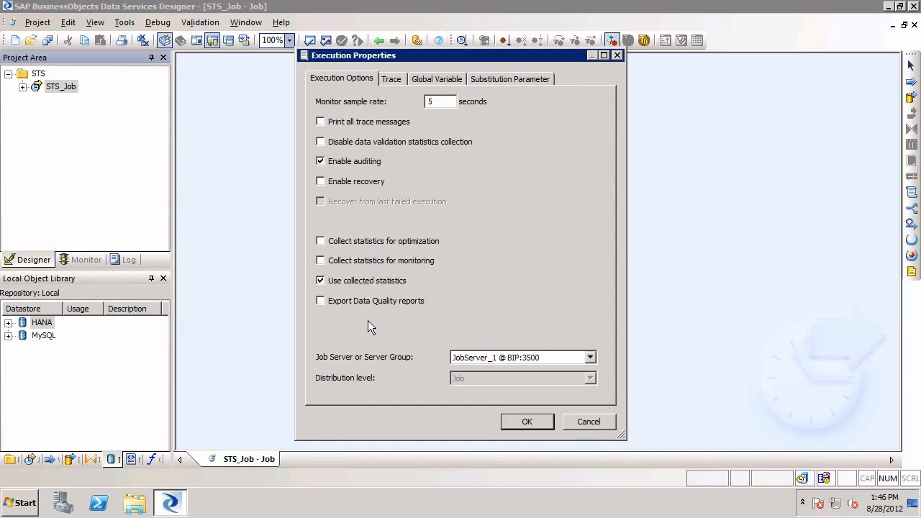
click(535, 419)
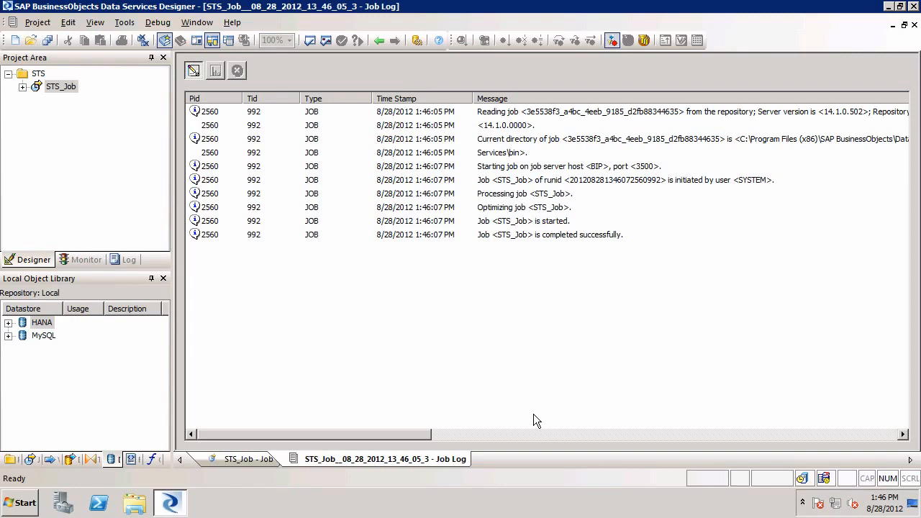
click(535, 238)
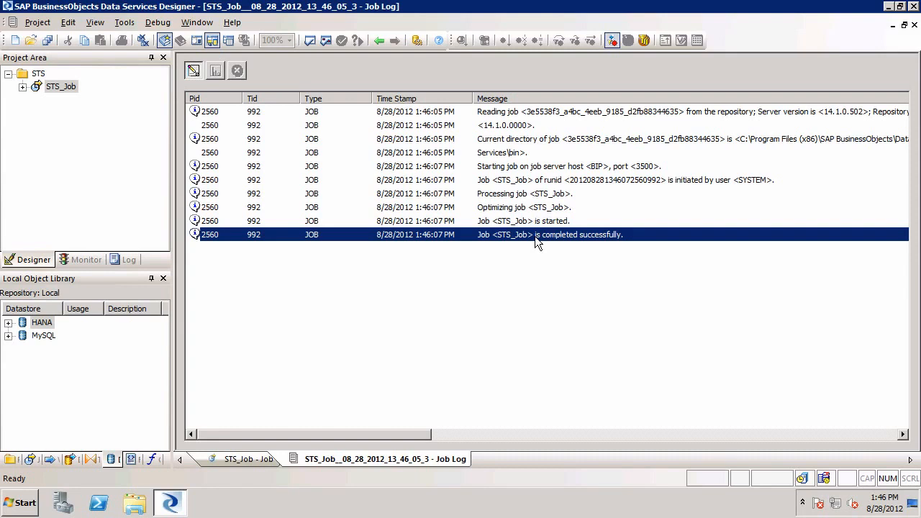
click(145, 46)
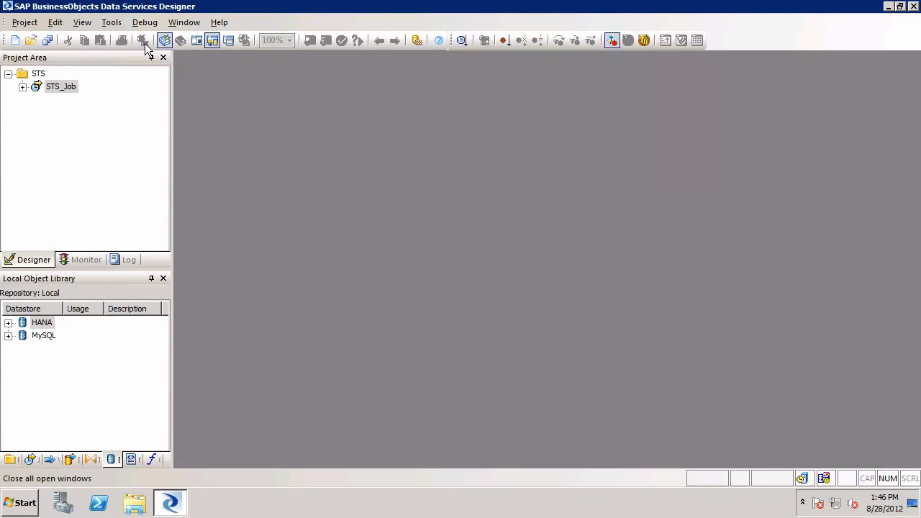
Step: Add a data flow named STS_DF to STS_Job and open it for editing
click(67, 88)
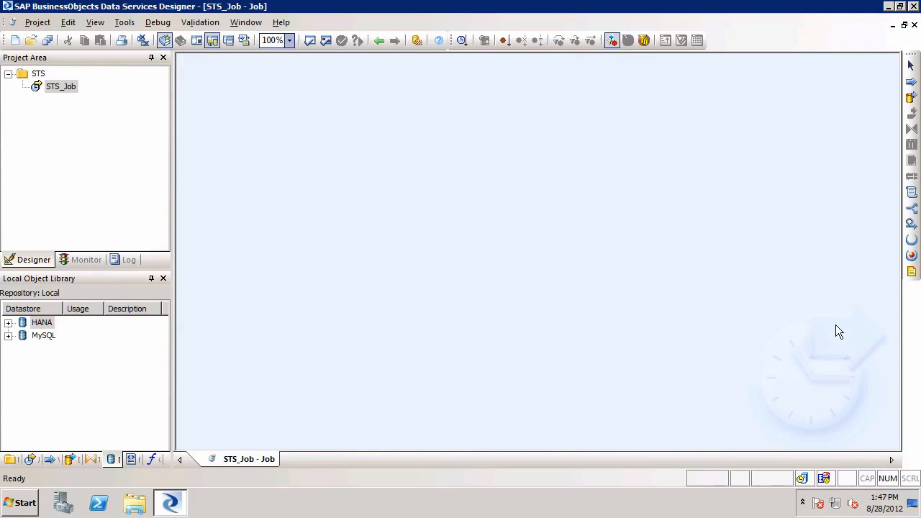
click(911, 105)
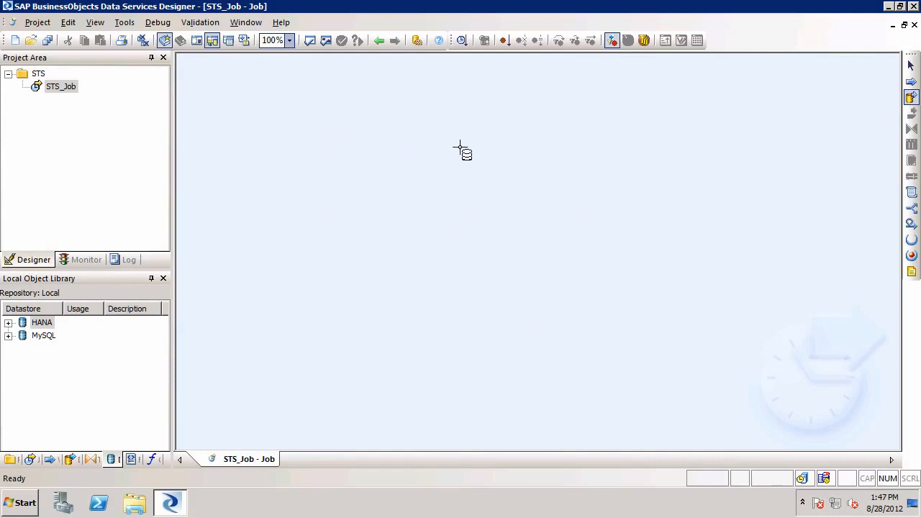
click(303, 133)
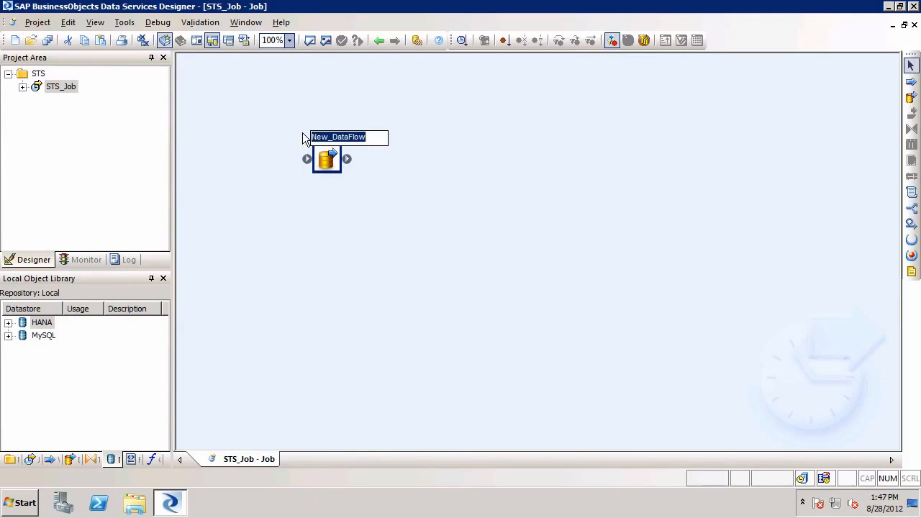
text(STS)
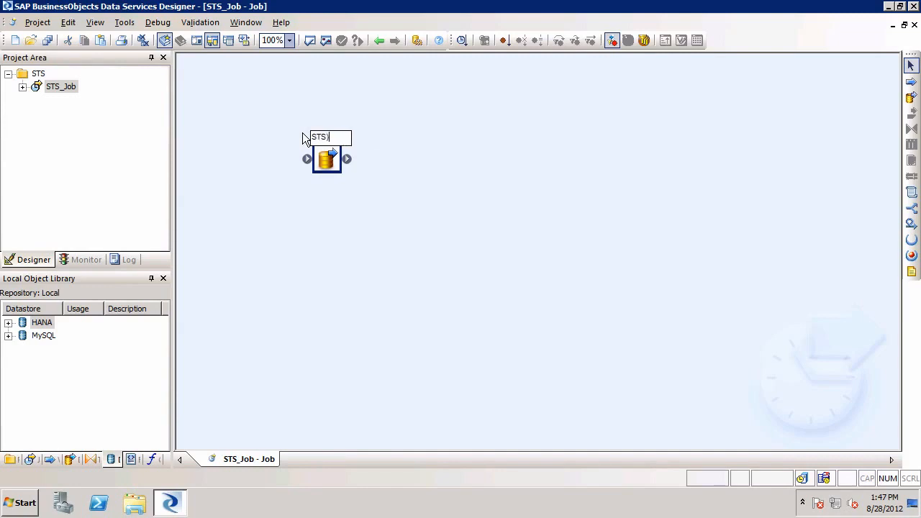
text(_DF)
key(Return)
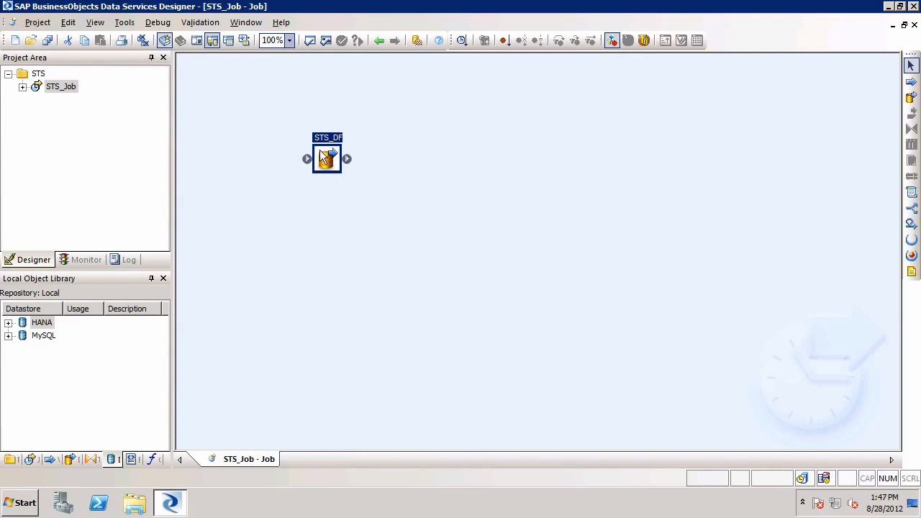
double_click(321, 155)
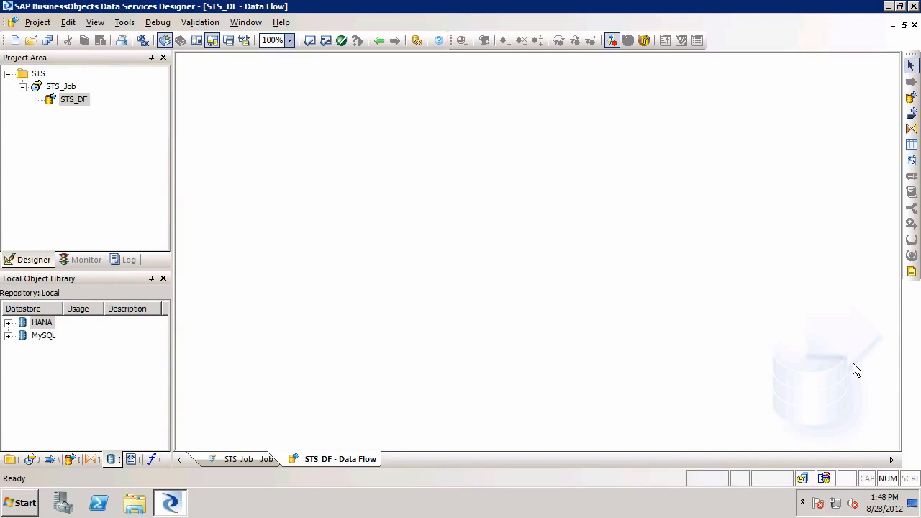
click(11, 460)
click(31, 460)
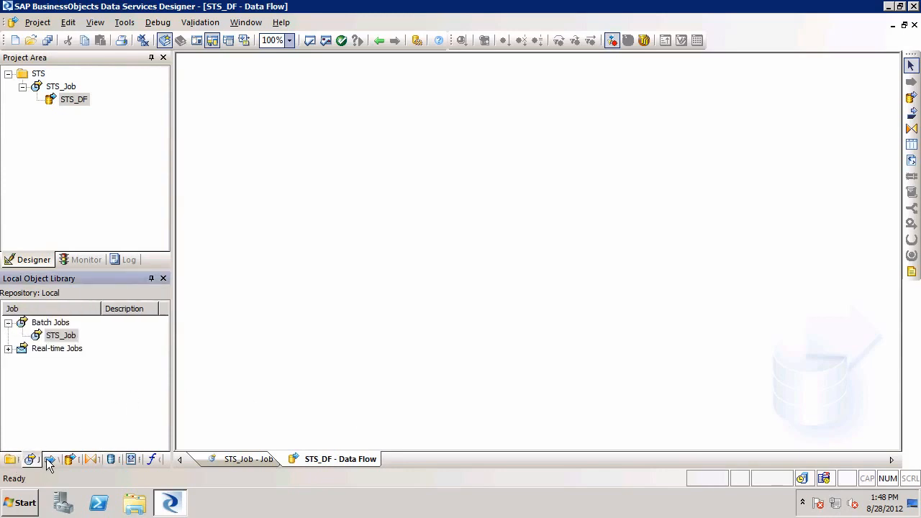
click(48, 460)
click(71, 460)
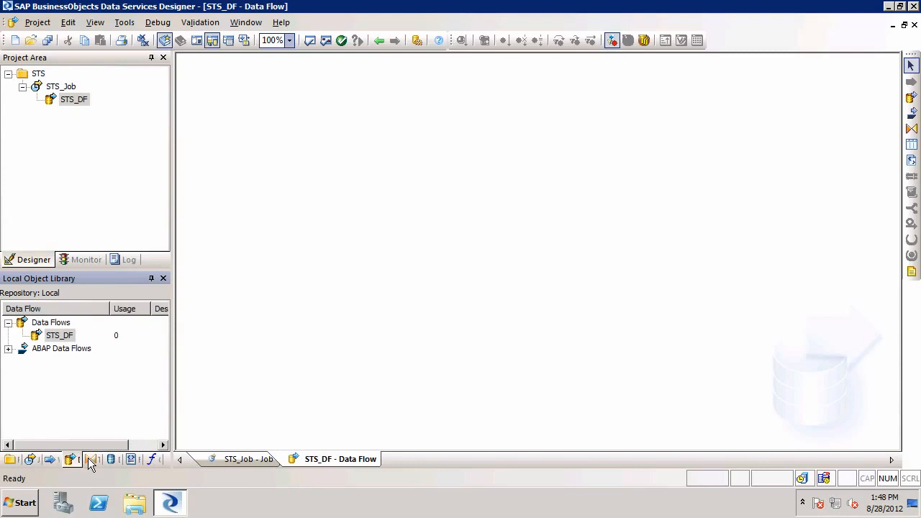
click(91, 460)
Step: Add the MySQL datastore tables dimcustomer, dimperiod, dimproduct and fctcustomerorder to the STS_DF data flow as sources
click(111, 460)
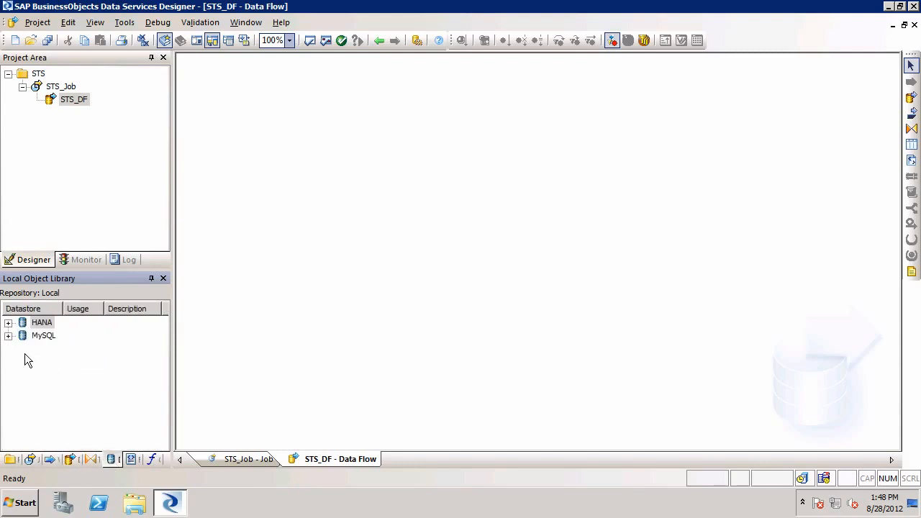
click(9, 336)
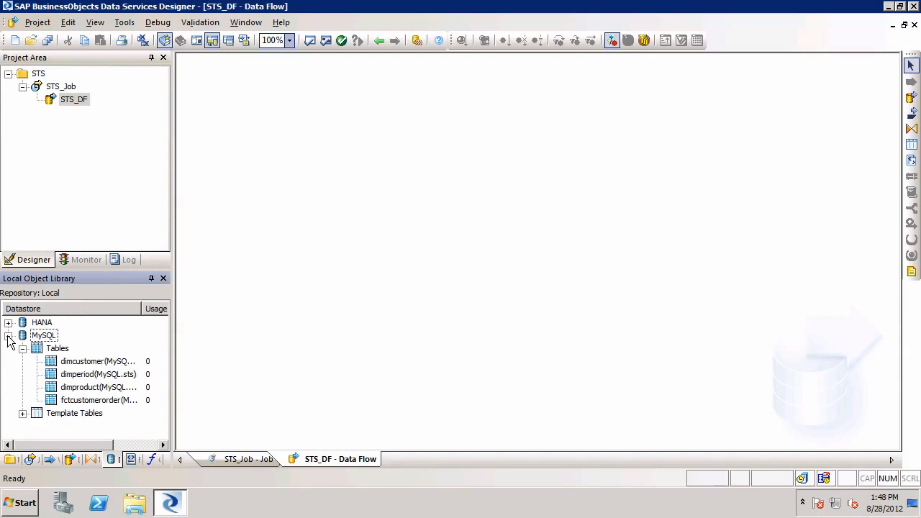
click(75, 364)
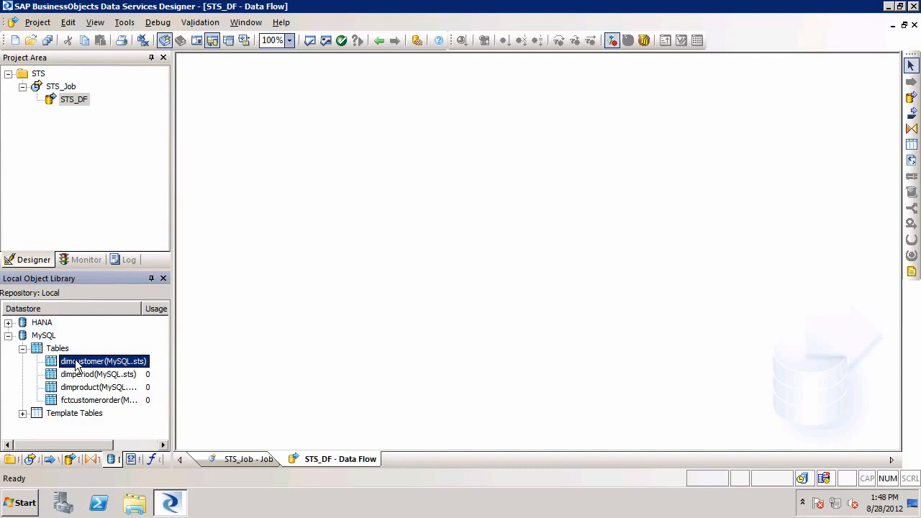
shift+click(83, 404)
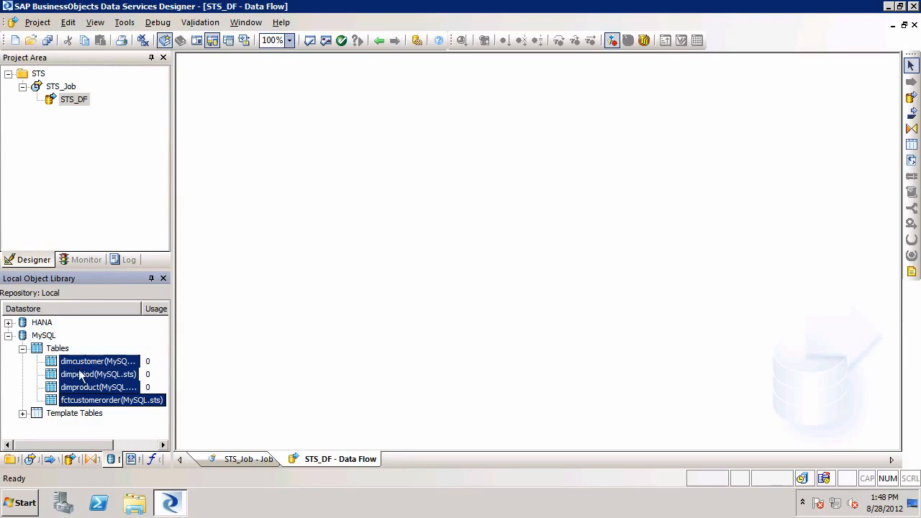
drag(131, 330, 250, 107)
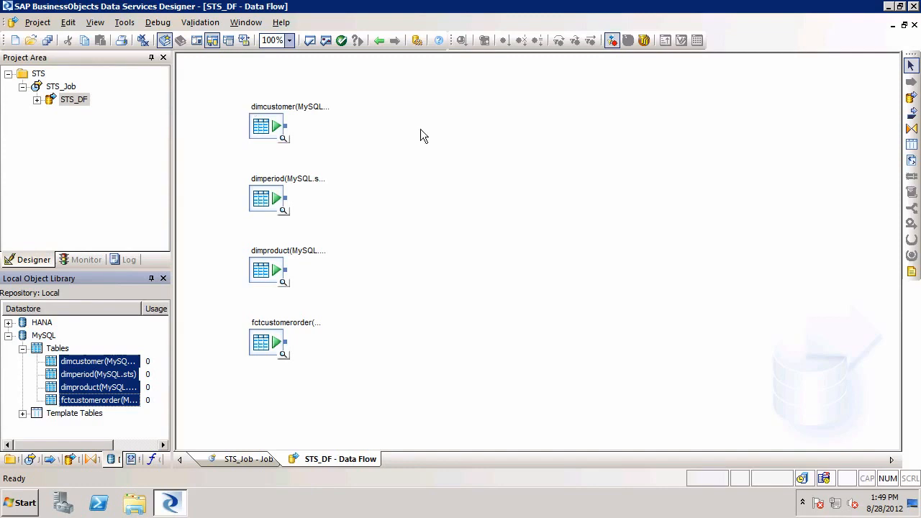
Step: Add a template table dimcustomer in the HANA datastore with owner sts, and connect the MySQL dimcustomer source to it
click(911, 147)
click(487, 97)
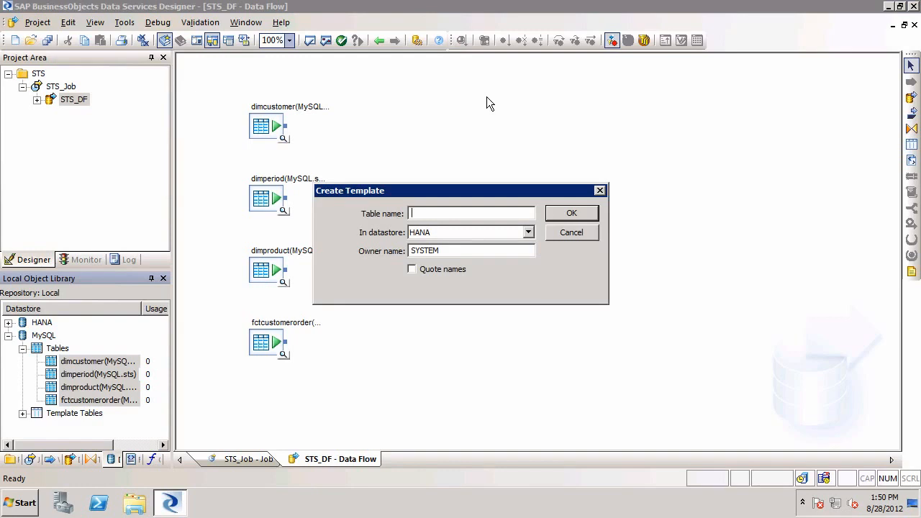
text(dimcustomer)
key(Tab)
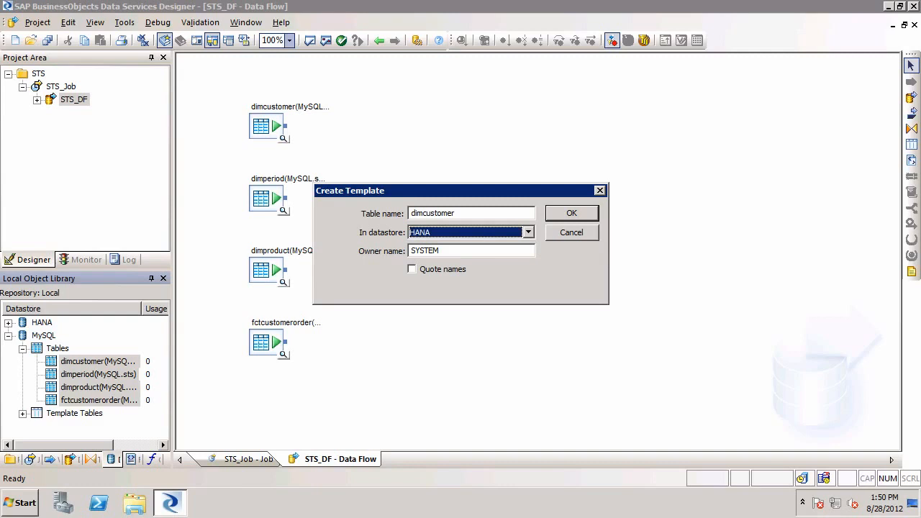
key(Tab)
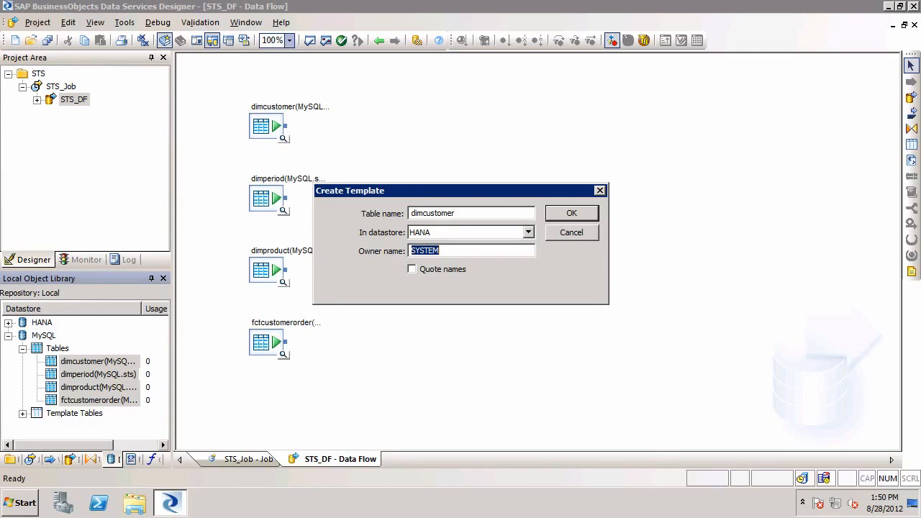
text(sts)
click(571, 214)
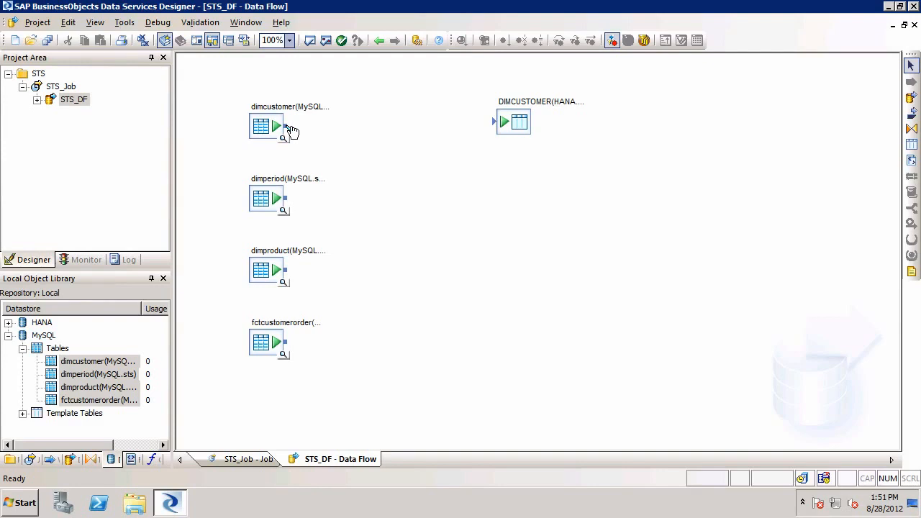
drag(293, 130, 498, 128)
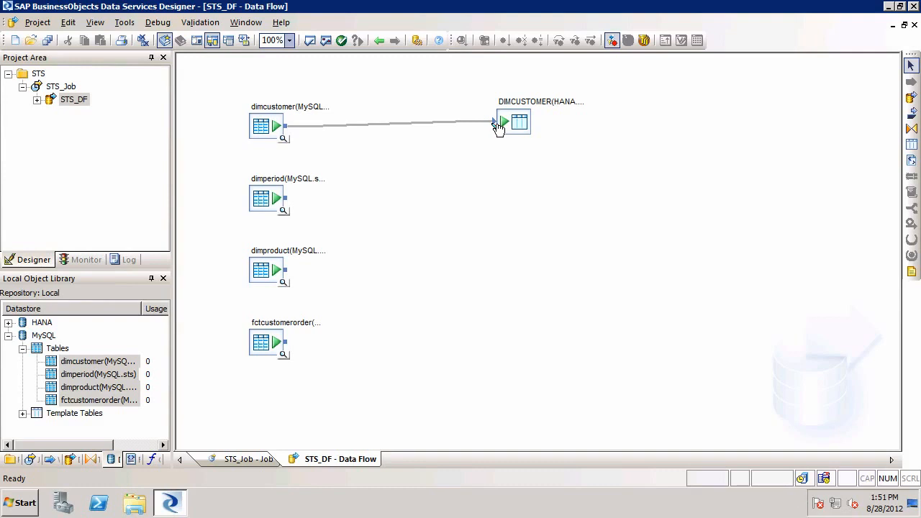
Step: Add a template table dimperiod in the HANA datastore with owner sts below the dimcustomer target
click(912, 148)
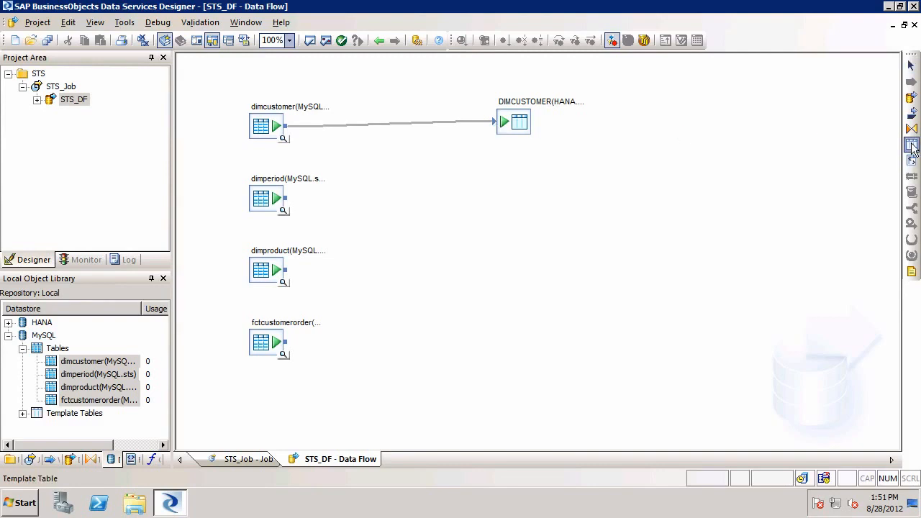
click(498, 171)
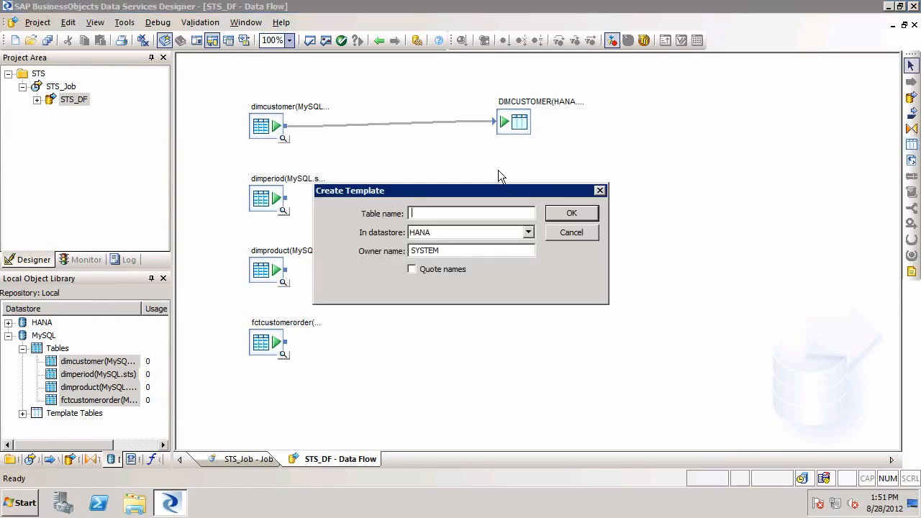
text(dimperiod)
key(Tab)
key(Tab)
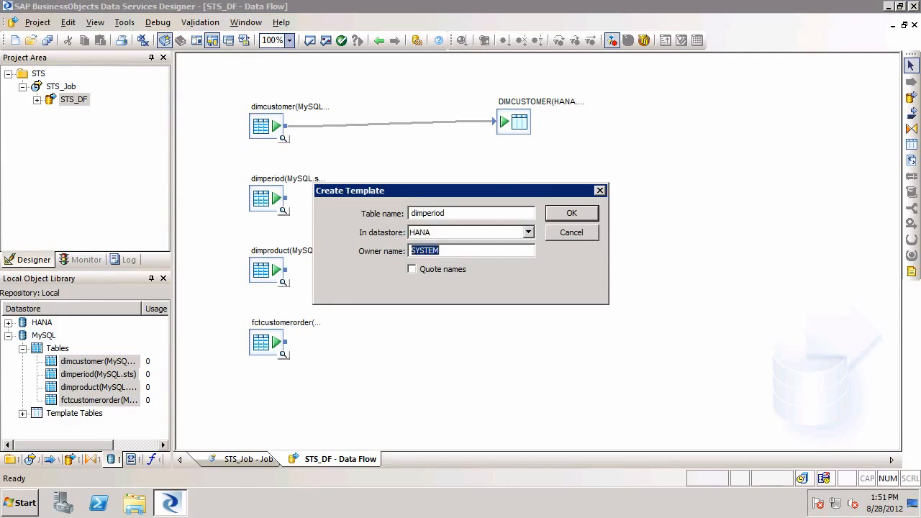
text(sts)
click(580, 214)
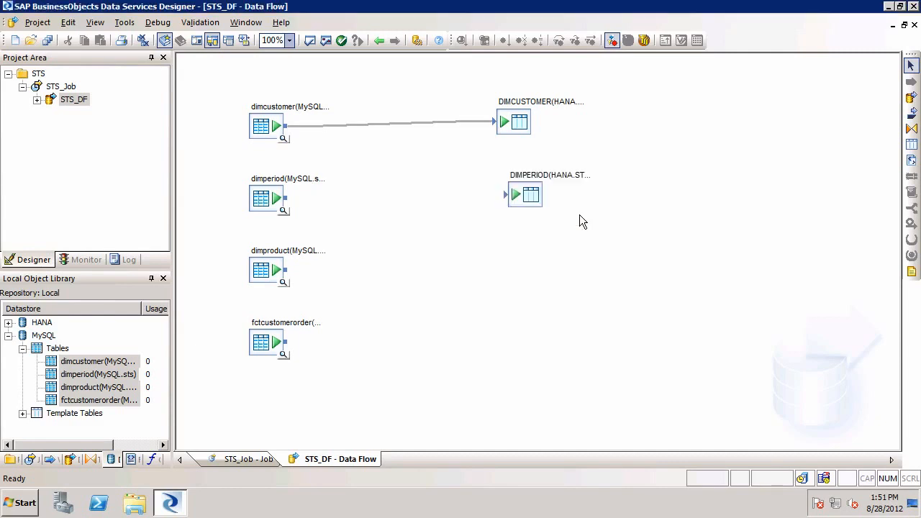
Step: Add a template table dimproduct in the HANA datastore with owner sts below the dimperiod target
click(912, 144)
click(496, 256)
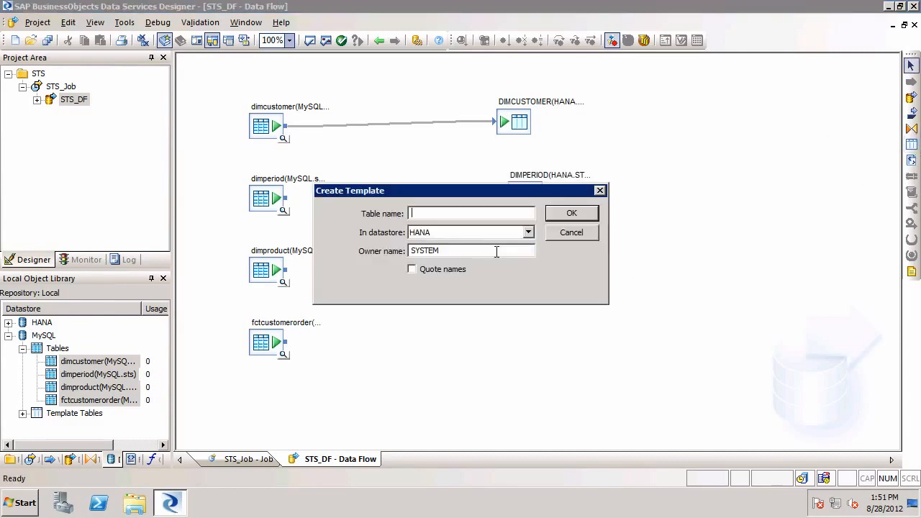
text(dimproduct)
key(Tab)
key(Tab)
text(sts)
click(581, 215)
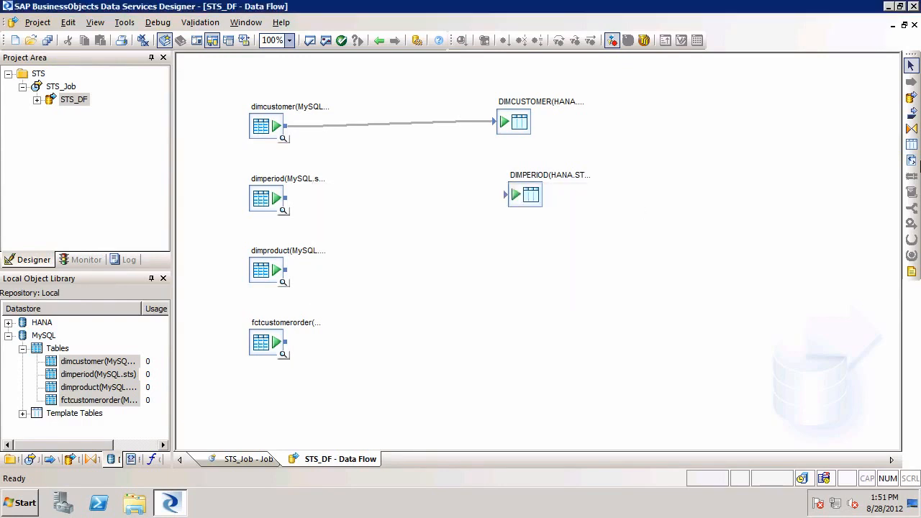
Step: Add a template table fctcustomerorder in the HANA datastore with owner sts below the dimproduct target
click(912, 145)
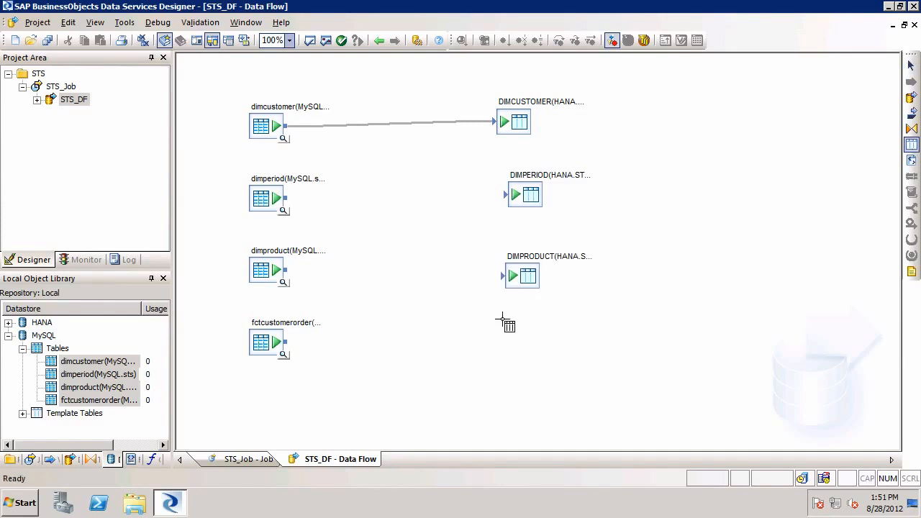
click(502, 319)
text(fctcustomerorder)
key(Tab)
key(Tab)
text(sts)
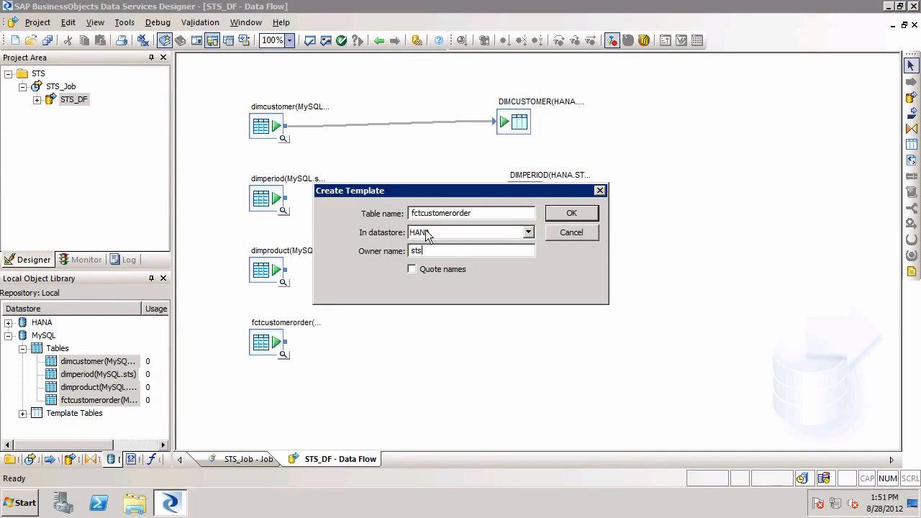
click(558, 214)
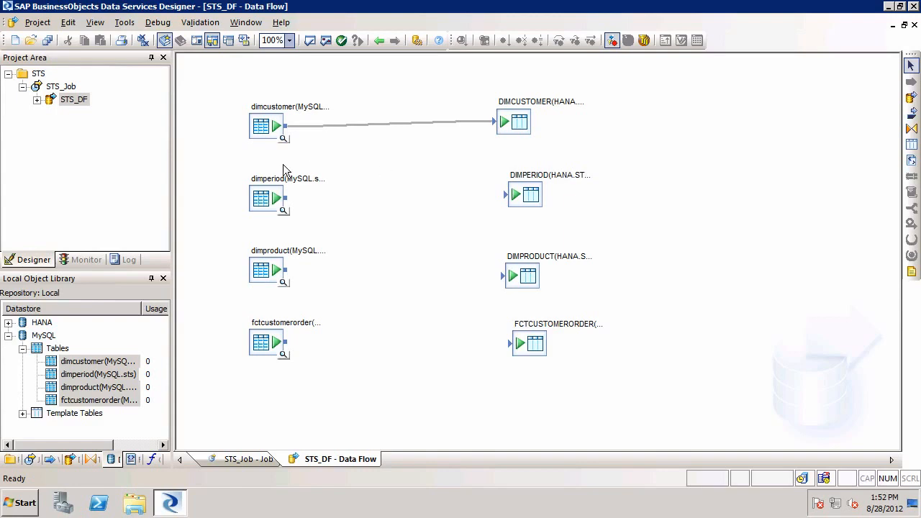
Step: Connect the MySQL sources dimperiod, dimproduct and fctcustomerorder to their matching HANA template tables
drag(286, 203, 508, 201)
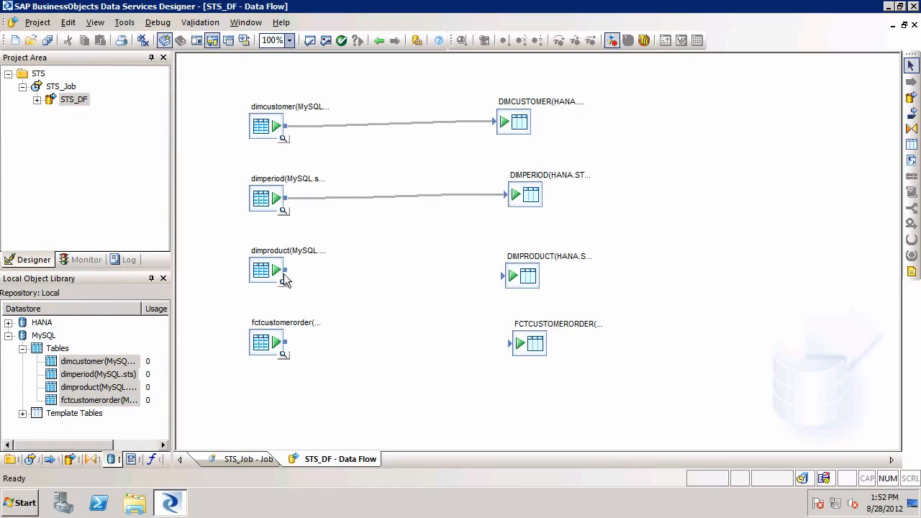
drag(291, 277, 503, 281)
drag(315, 347, 515, 348)
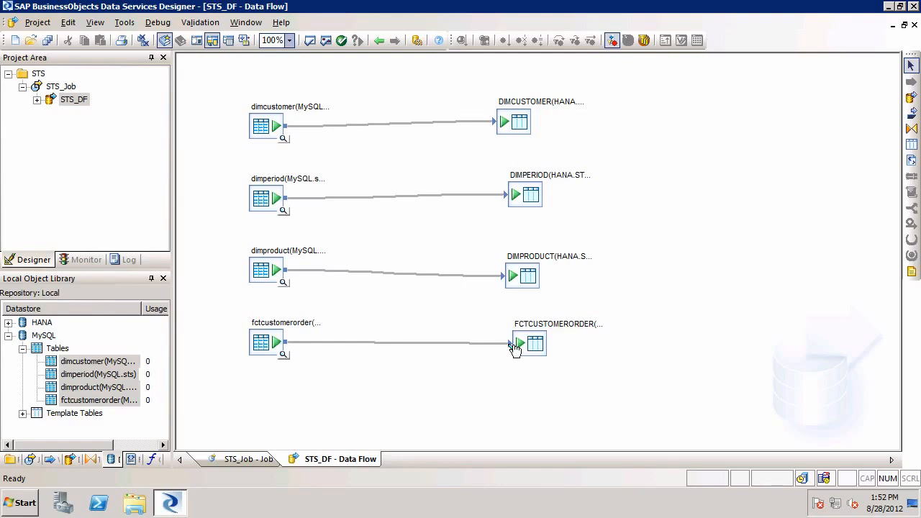
Step: Preview the data of the MySQL dimcustomer source table, then close the preview
click(284, 139)
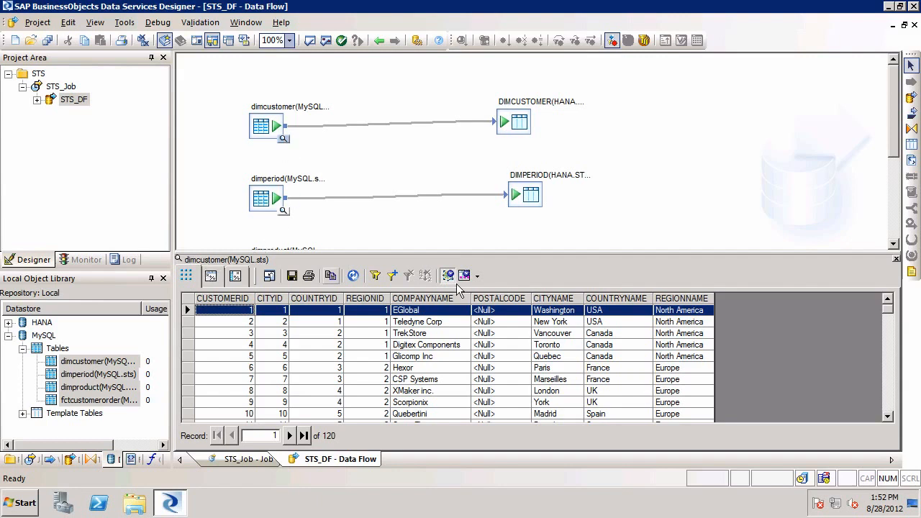
click(896, 261)
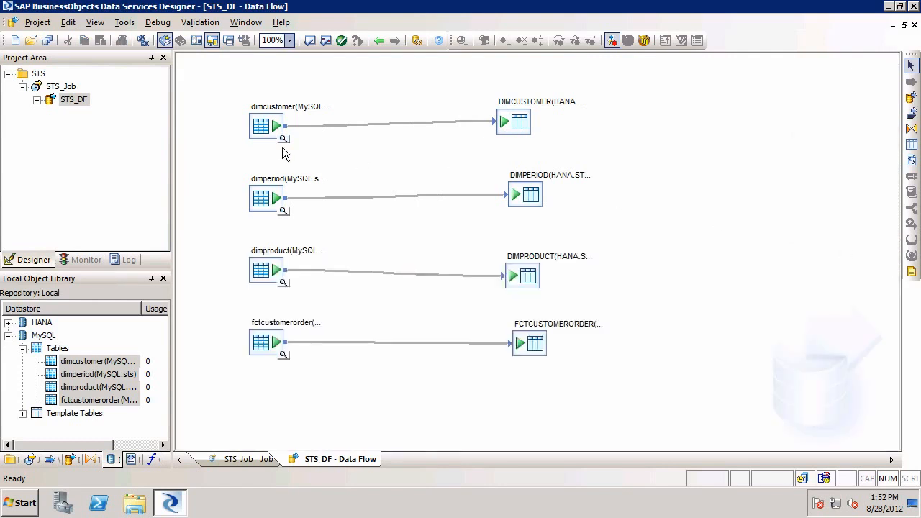
Step: Execute STS_Job, saving the changed job and data flow and keeping the default execution properties on JobServer_1
click(64, 87)
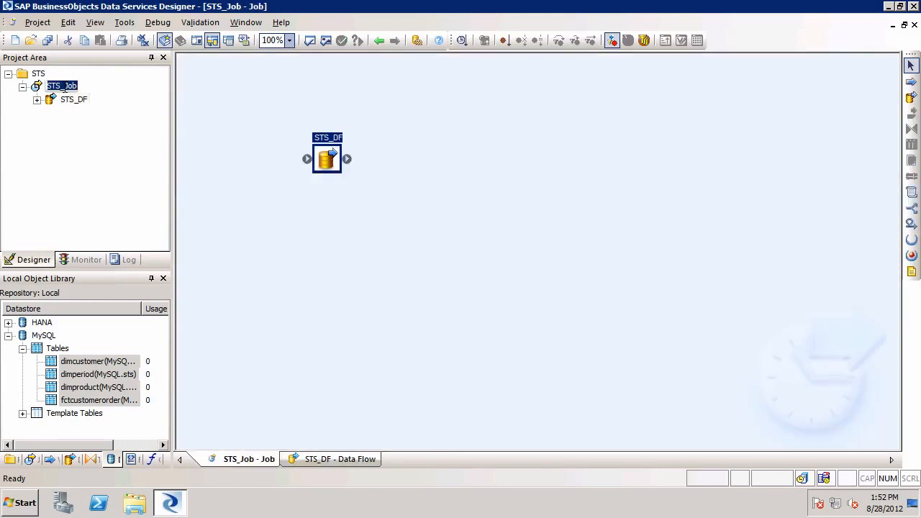
click(64, 88)
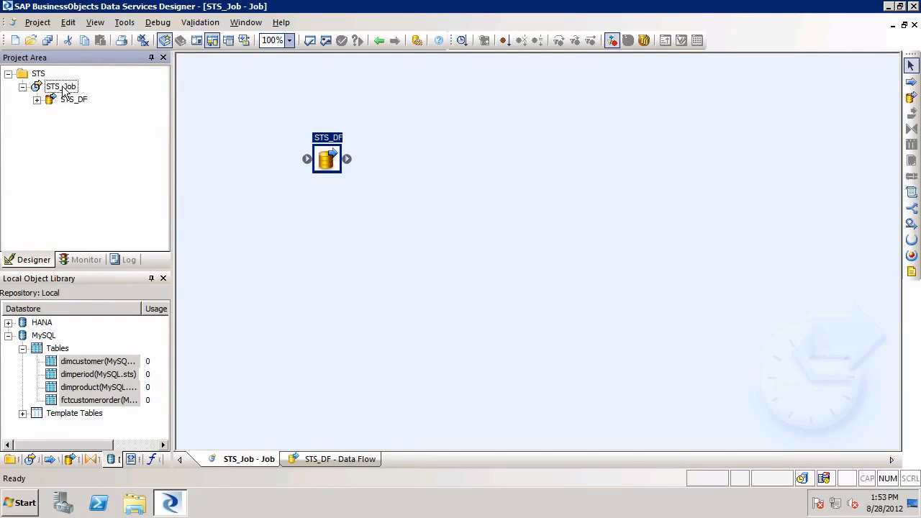
right_click(64, 88)
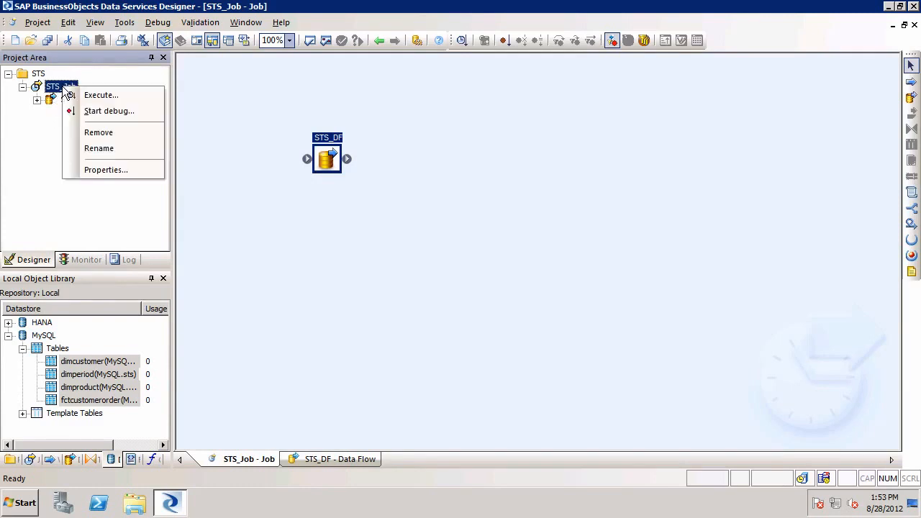
click(122, 97)
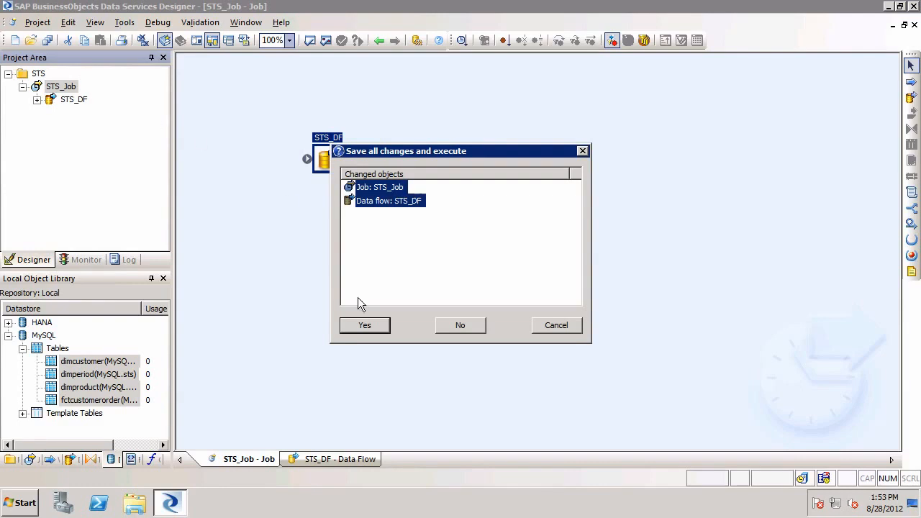
click(367, 326)
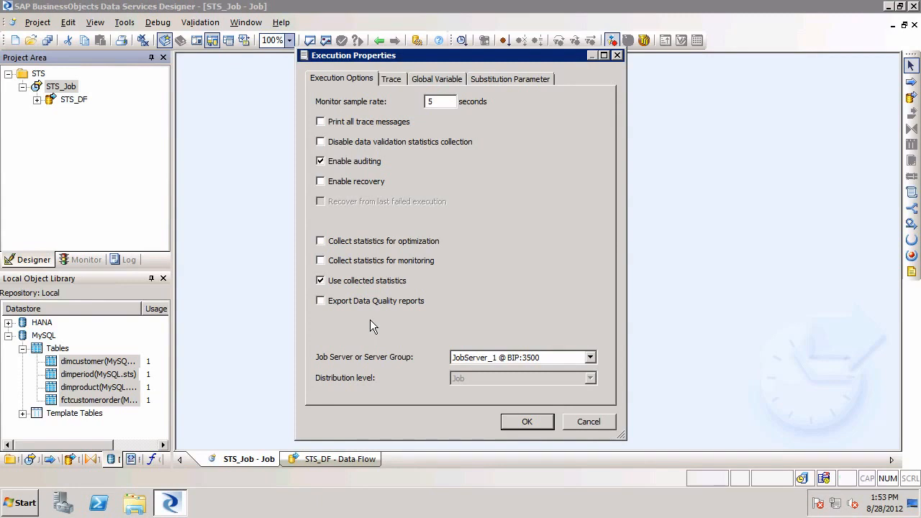
click(530, 422)
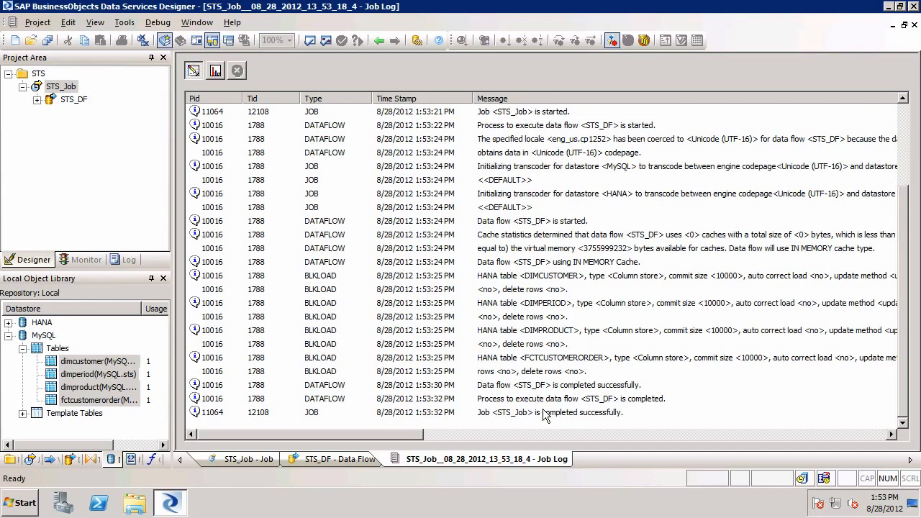
Step: Reopen the STS_DF data flow and preview the data loaded into the HANA DIMCUSTOMER target table
double_click(74, 100)
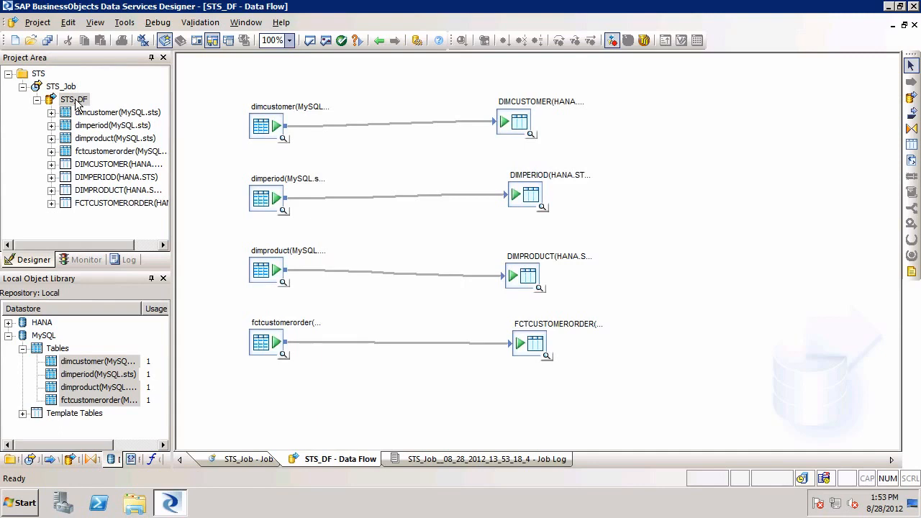
click(531, 137)
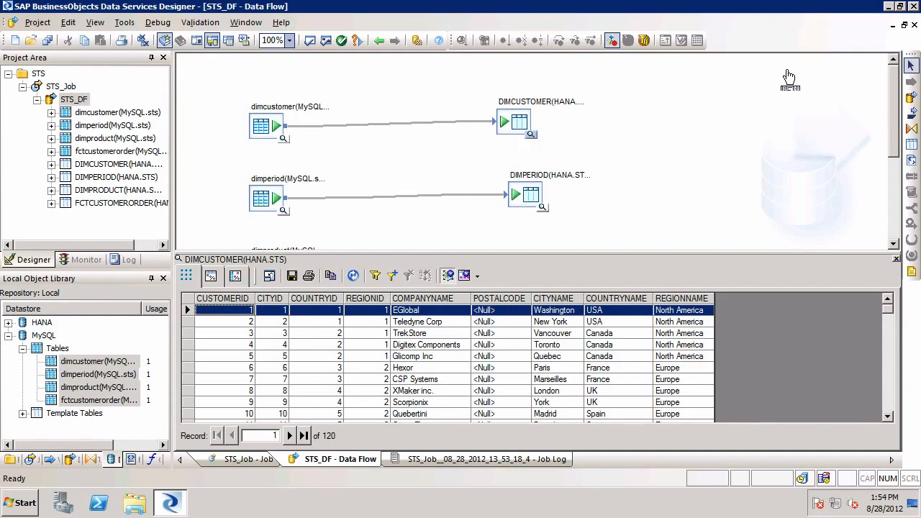
Step: Exit Data Services Designer, saving the changes to the STS_DF data flow
click(40, 22)
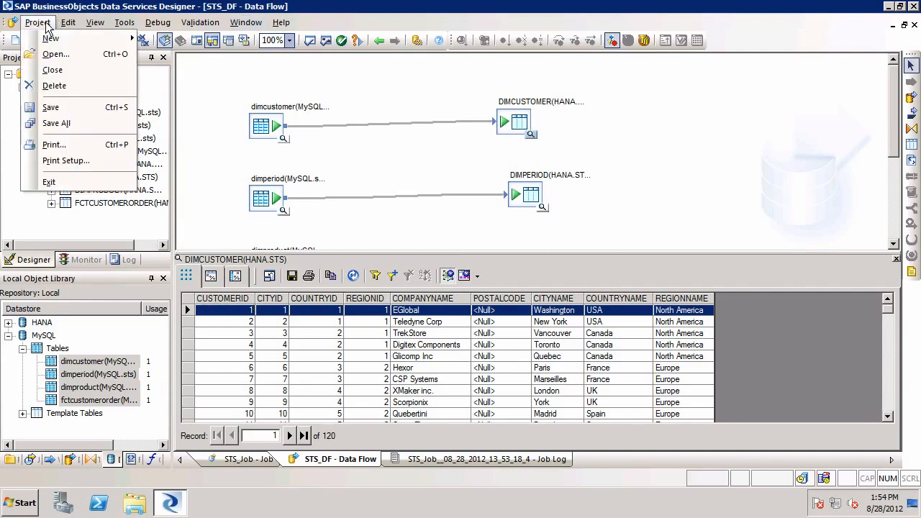
click(78, 182)
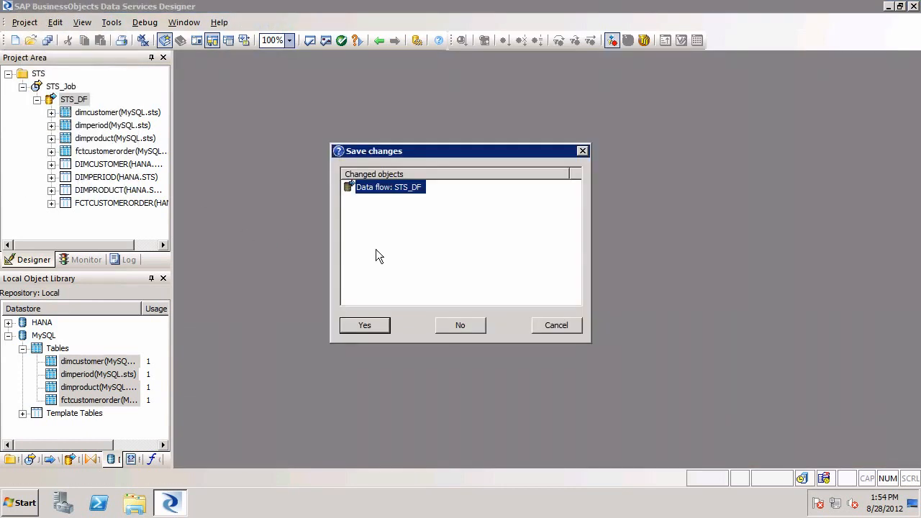
click(365, 325)
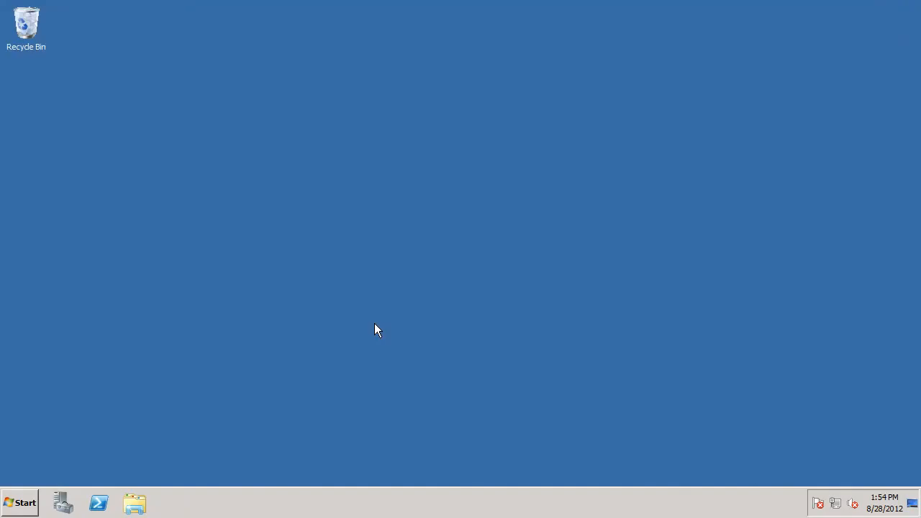